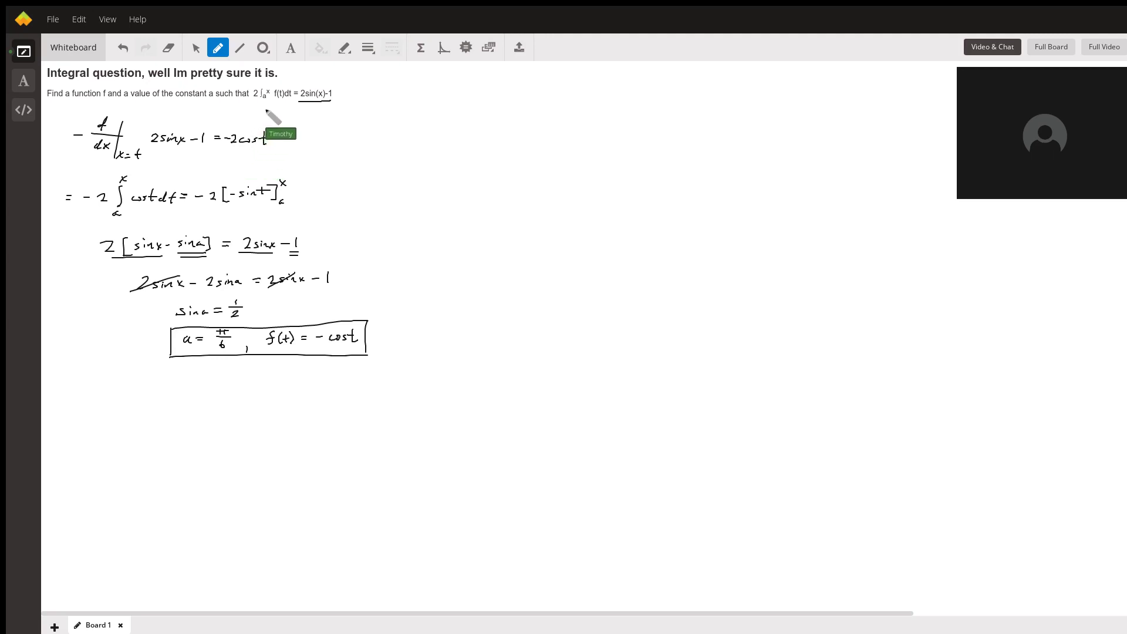
Draw an arrow pointing up at −2cos t and finish the lower limit 'a' under the bracket.
{"action": "left_click_drag", "start_coordinate": [254, 128], "coordinate": [267, 109]}
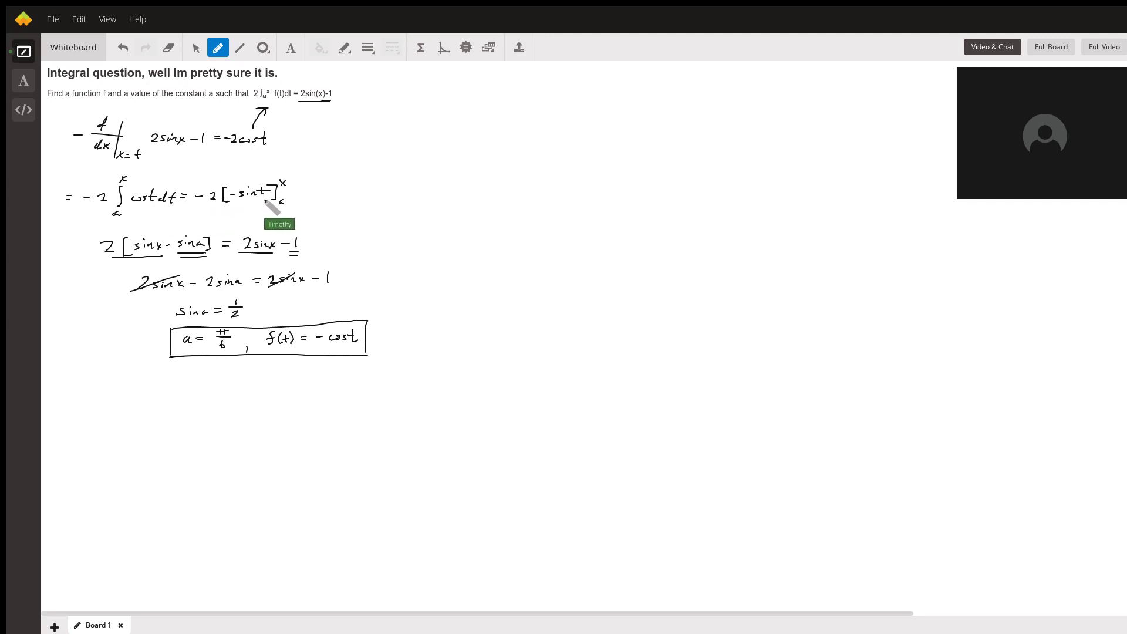
{"action": "left_click_drag", "start_coordinate": [280, 201], "coordinate": [285, 203]}
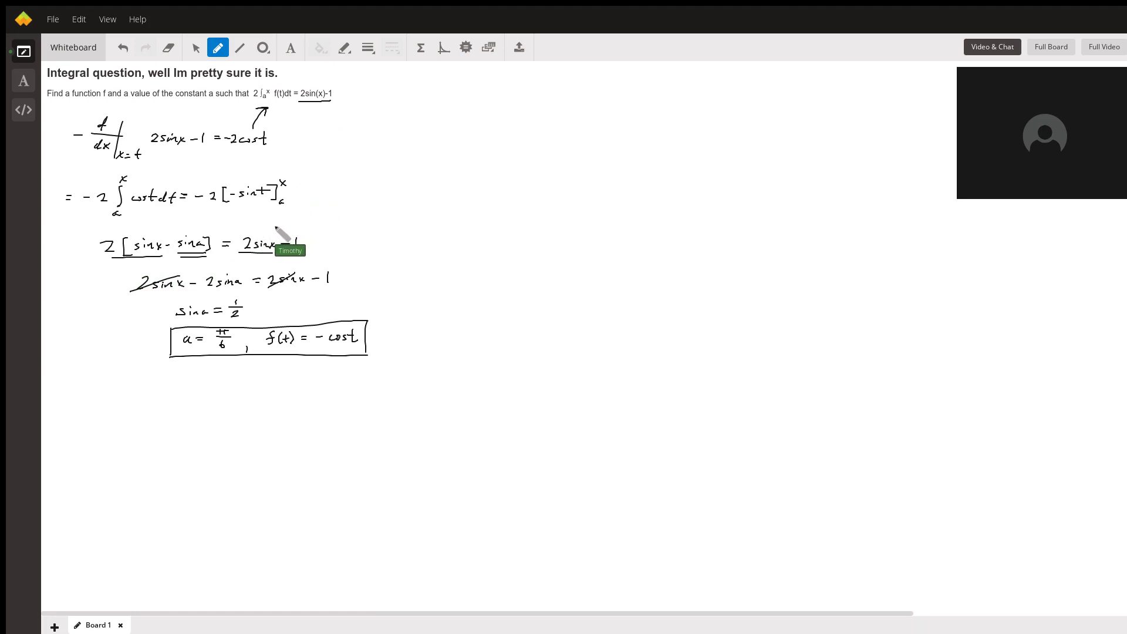
Draw a curved arrow from 2sin(x)−1 down to the equation and complete 'sin a = 1/2'.
{"action": "mouse_move", "coordinate": [314, 105]}
{"action": "left_mouse_down"}
{"action": "mouse_move", "coordinate": [276, 227]}
{"action": "mouse_move", "coordinate": [299, 256]}
{"action": "left_mouse_up"}
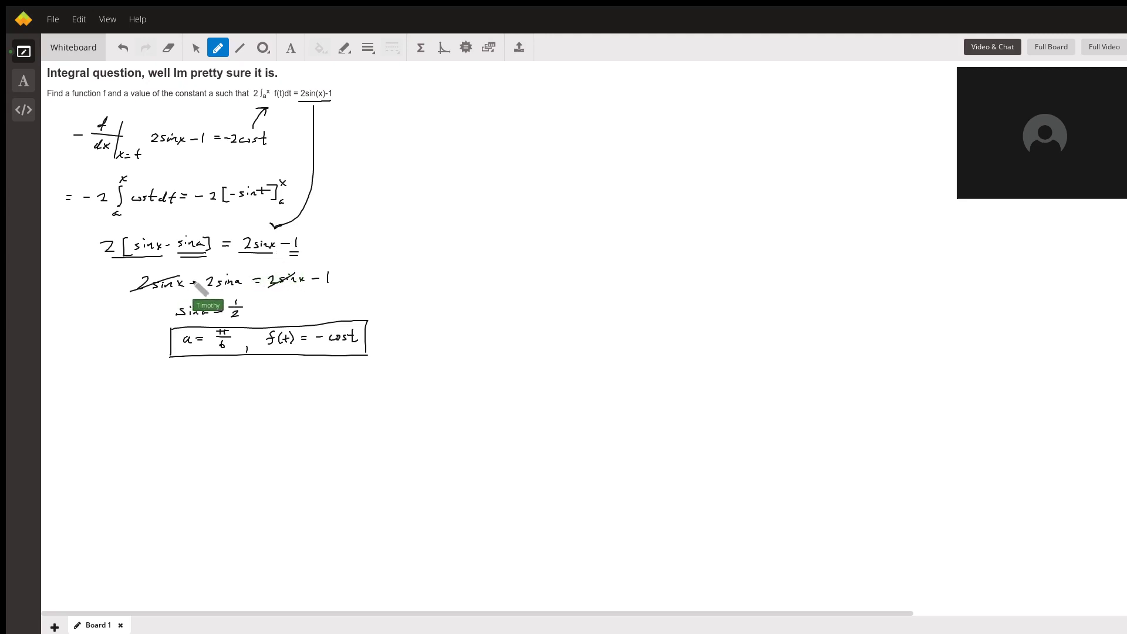
{"action": "mouse_move", "coordinate": [227, 307]}
{"action": "left_mouse_down"}
{"action": "mouse_move", "coordinate": [243, 304]}
{"action": "mouse_move", "coordinate": [240, 317]}
{"action": "left_mouse_up"}
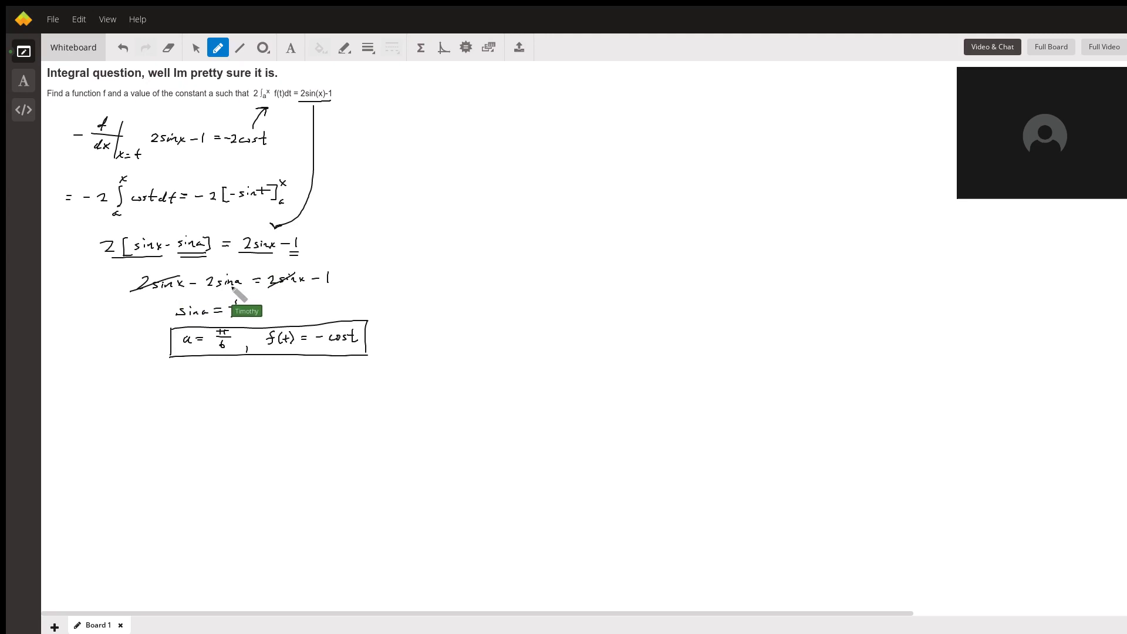